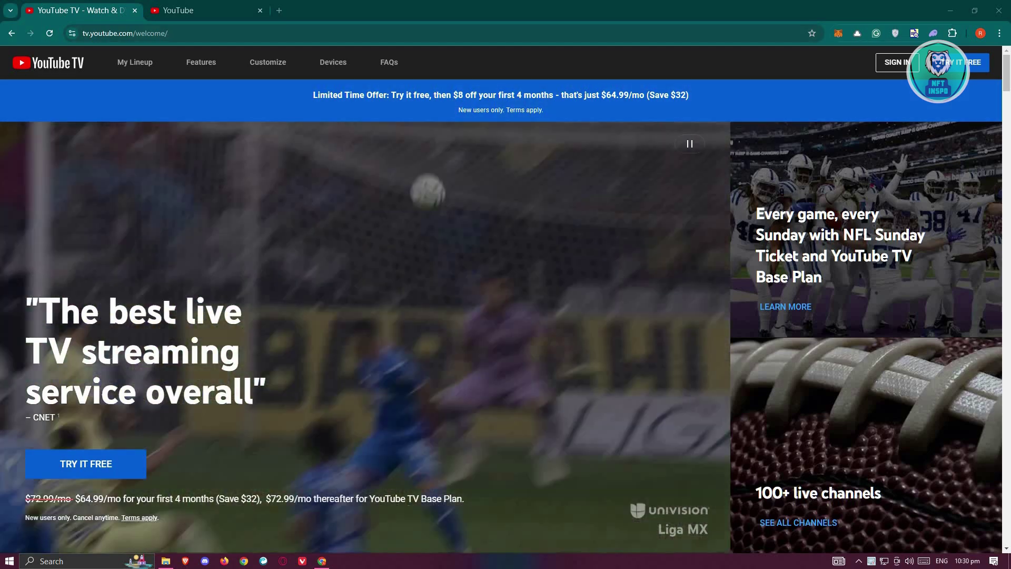
Open Chrome's Delete browsing data dialog from Settings > Privacy and security.
{"action": "left_click", "coordinate": [999, 34]}
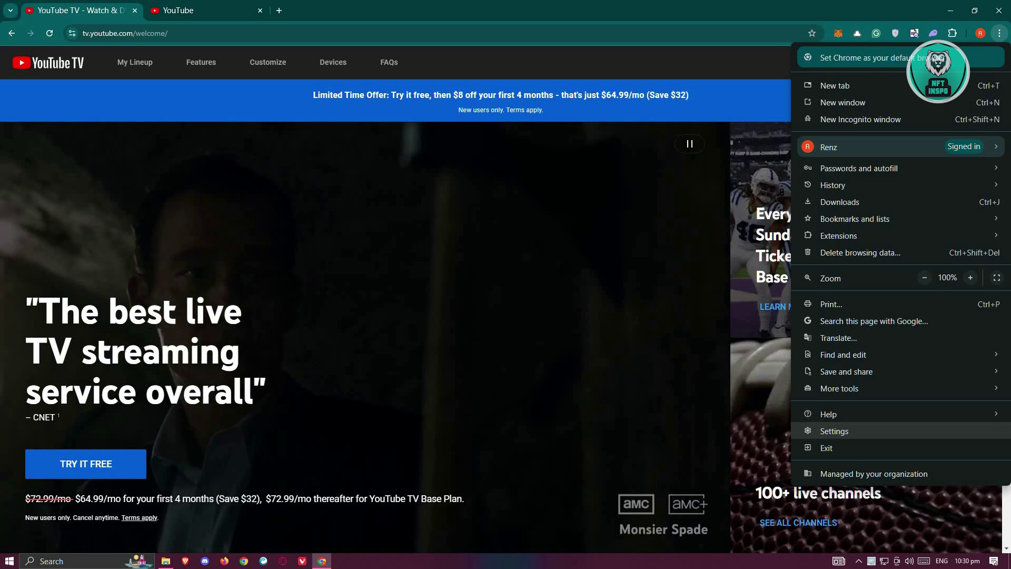
{"action": "left_click", "coordinate": [834, 430]}
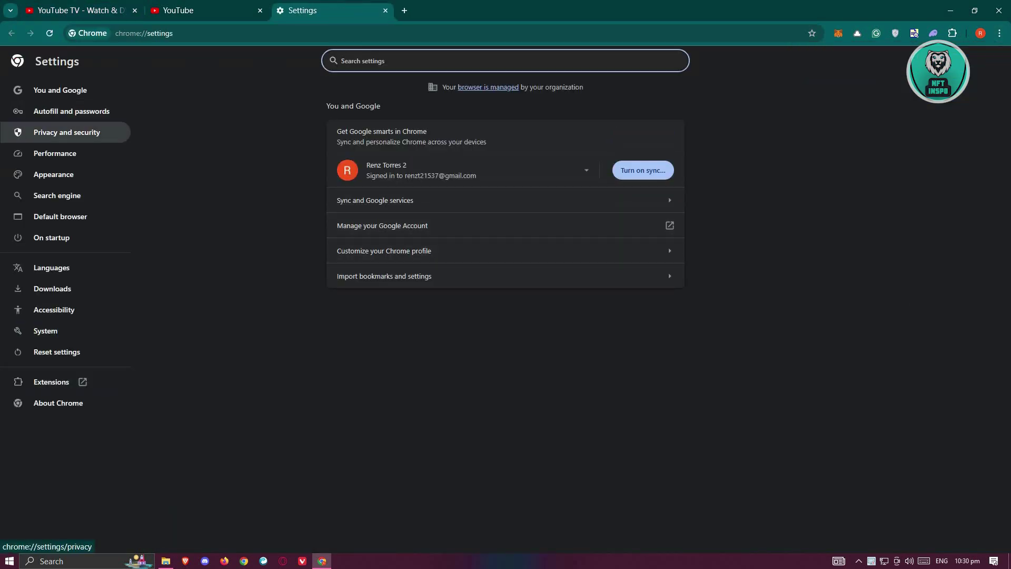
{"action": "left_click", "coordinate": [66, 132]}
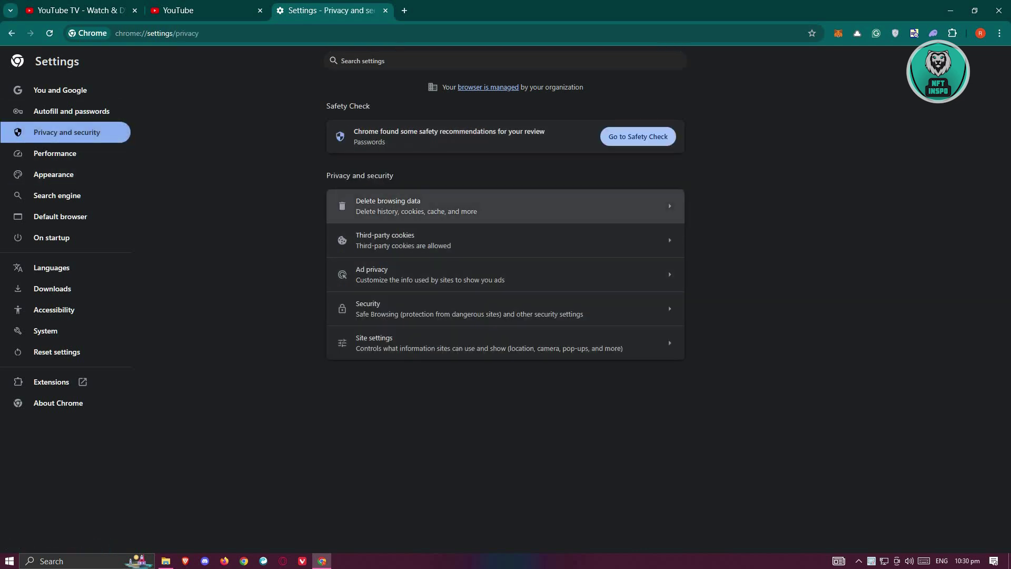
{"action": "left_click", "coordinate": [506, 206]}
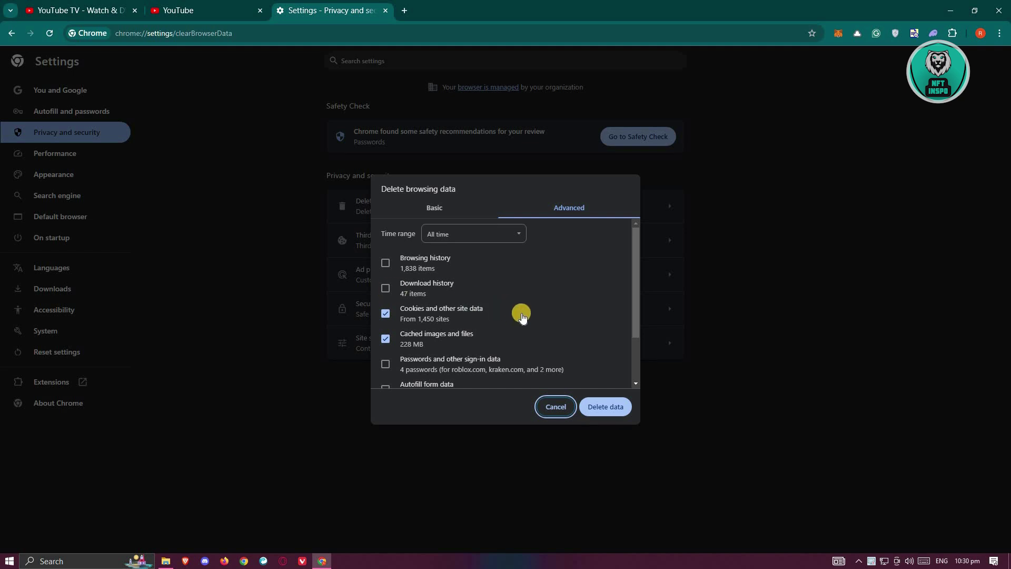
{"action": "scroll", "coordinate": [526, 315], "scroll_direction": "down", "scroll_amount": 1}
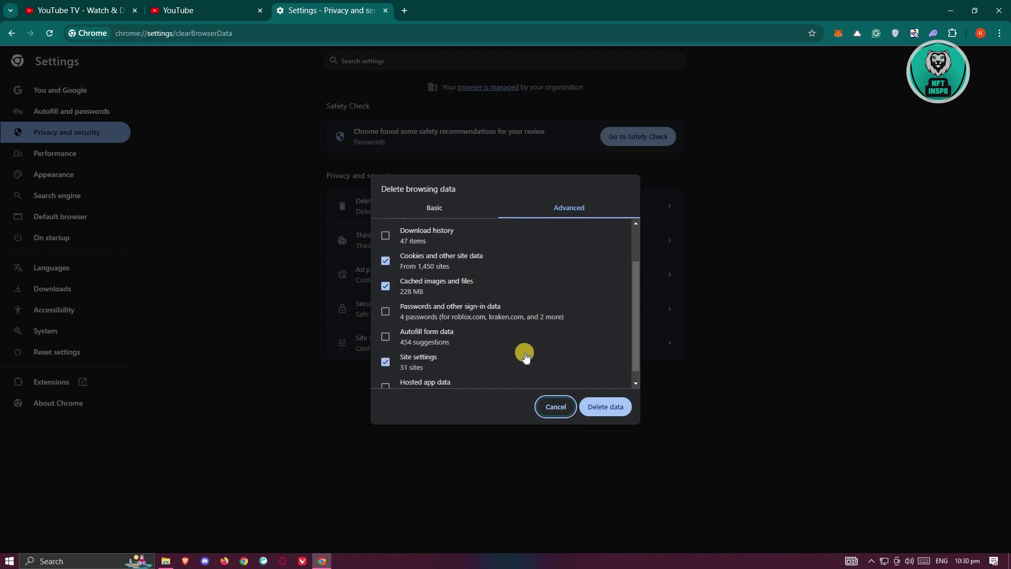
{"action": "scroll", "coordinate": [500, 364], "scroll_direction": "down", "scroll_amount": 1}
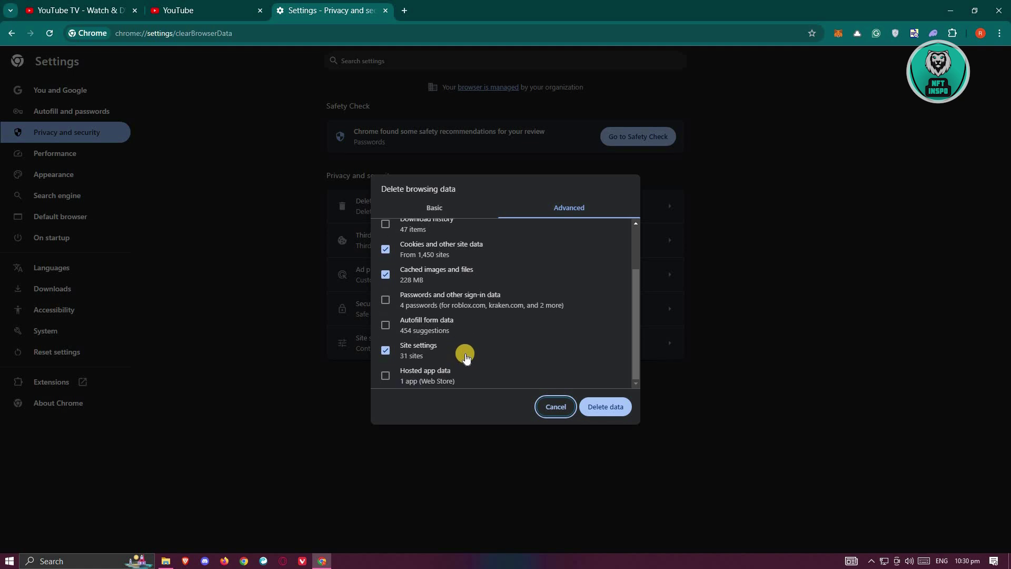
{"action": "scroll", "coordinate": [465, 356], "scroll_direction": "up", "scroll_amount": 2}
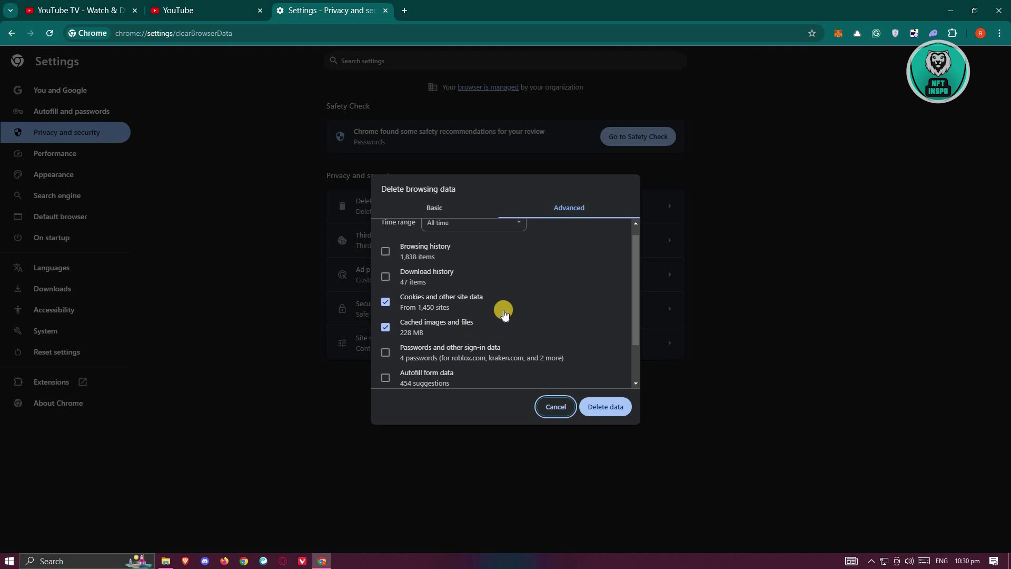
{"action": "scroll", "coordinate": [505, 317], "scroll_direction": "up", "scroll_amount": 1}
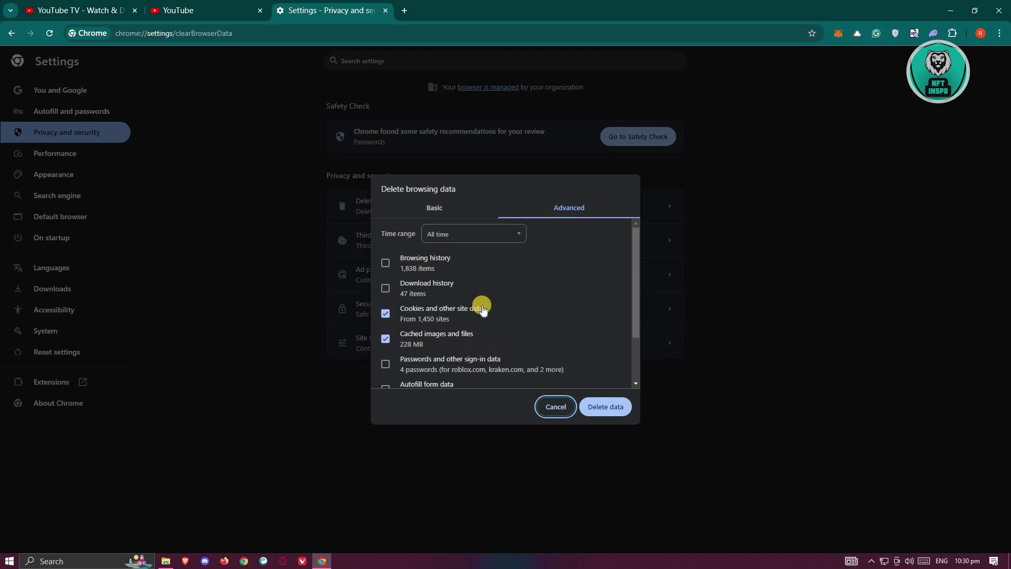
Delete cookies, cached images and files, and site settings with the time range at All time.
{"action": "left_click", "coordinate": [508, 234]}
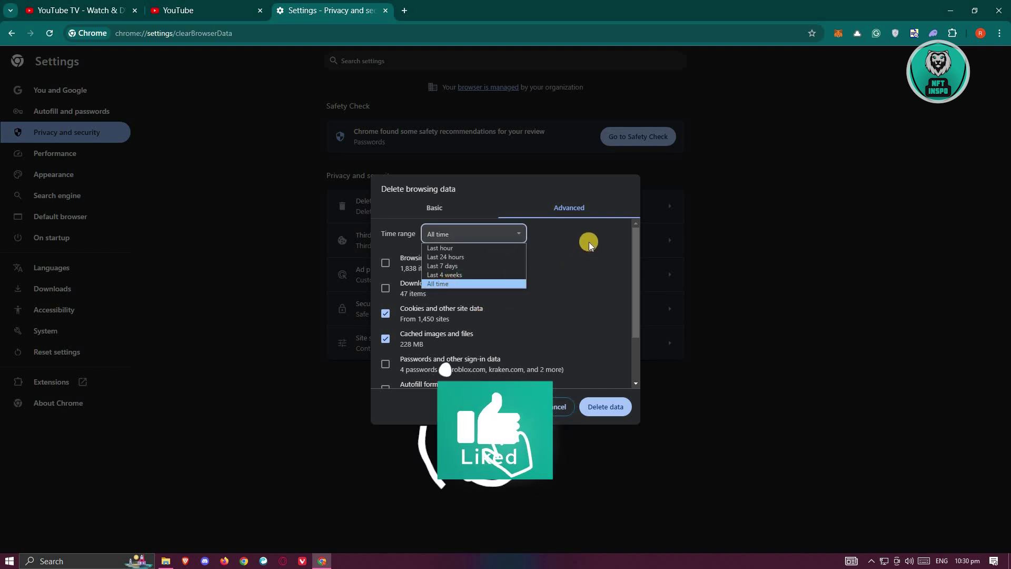
{"action": "left_click", "coordinate": [601, 316]}
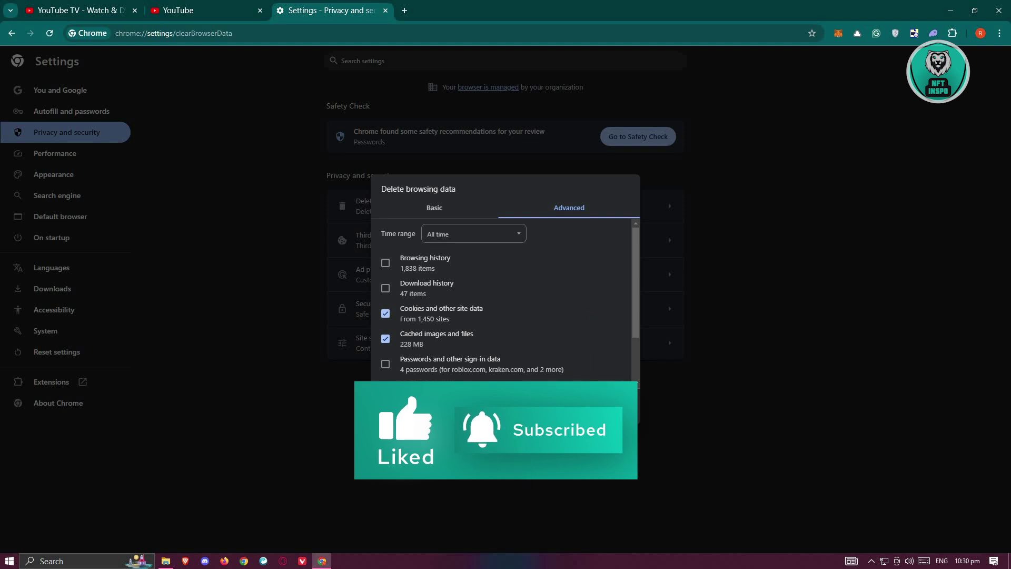
{"action": "left_click", "coordinate": [509, 432]}
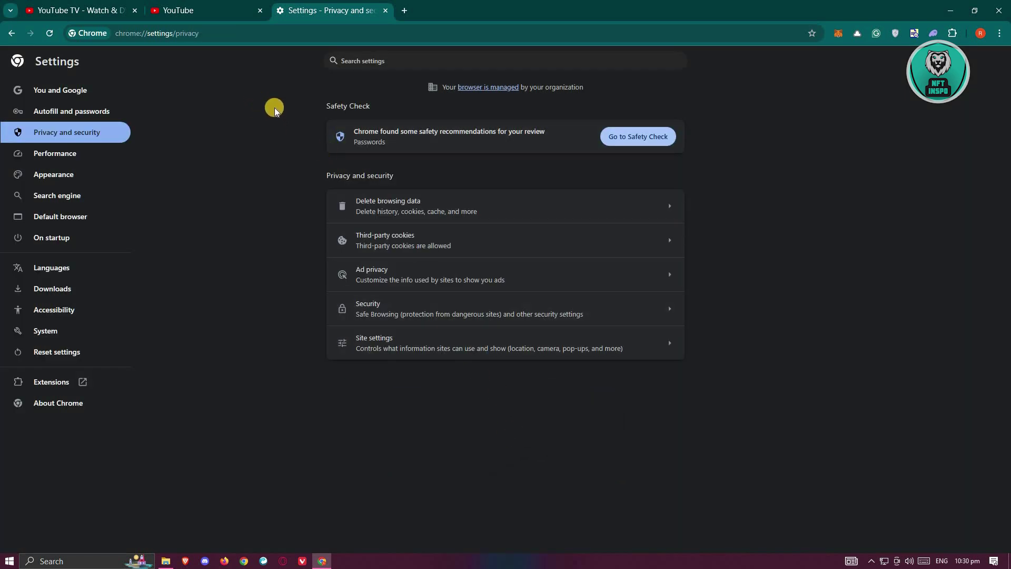
Switch from the YouTube TV tab to the YouTube home page tab.
{"action": "left_click", "coordinate": [125, 10]}
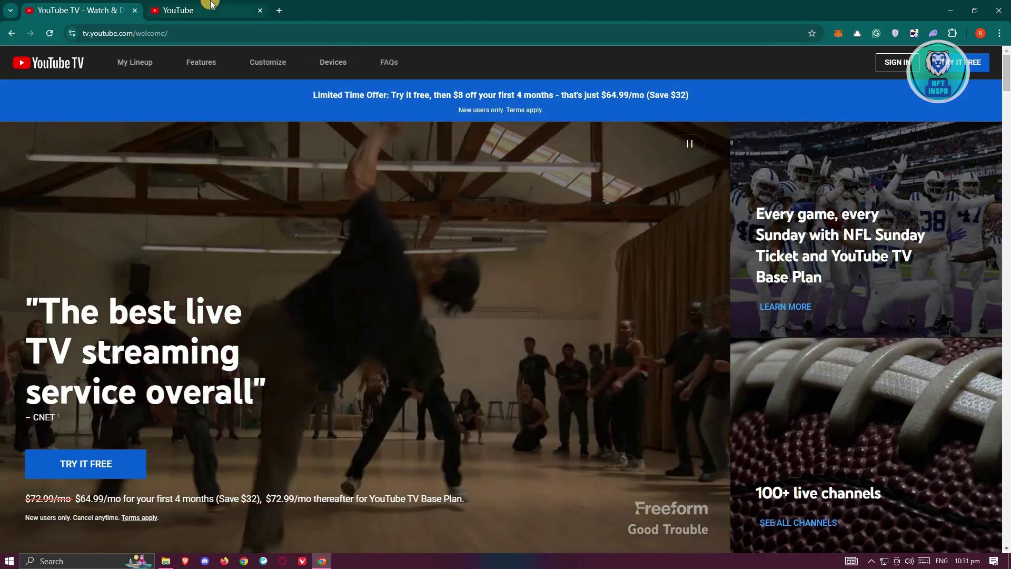
{"action": "left_click", "coordinate": [198, 11]}
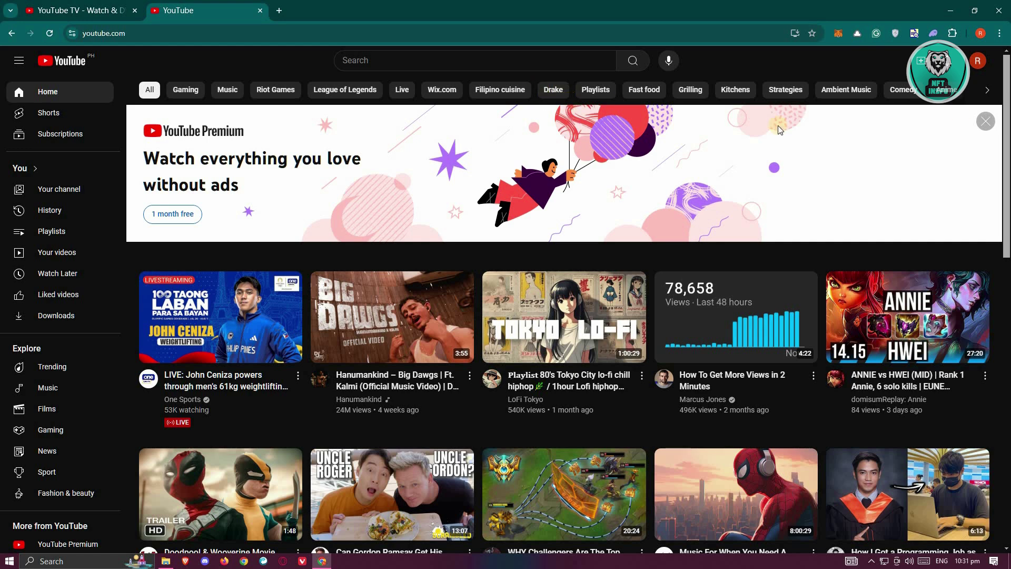
Open Switch account from the YouTube profile avatar menu to list available accounts.
{"action": "left_click", "coordinate": [979, 61]}
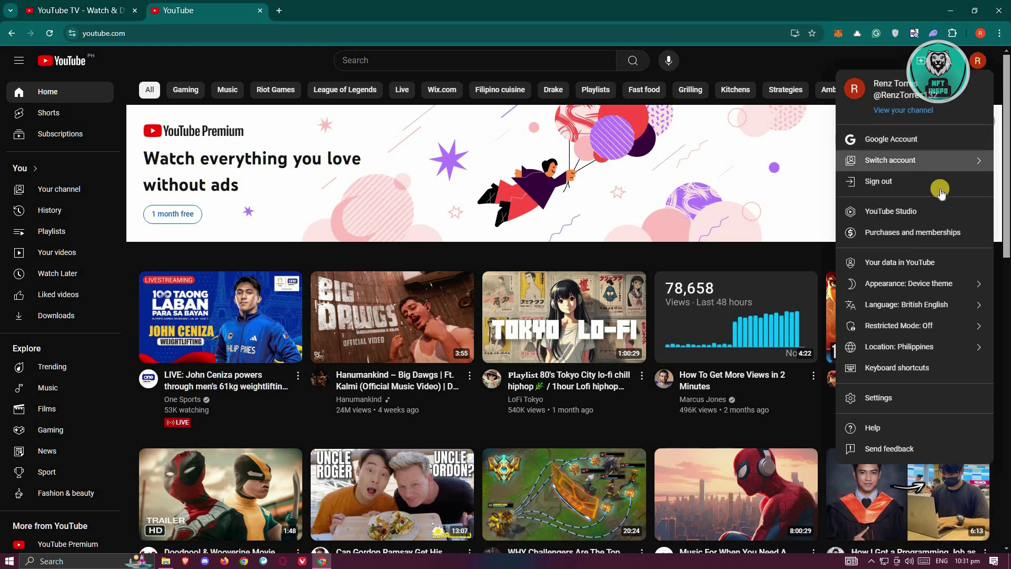
{"action": "left_click", "coordinate": [929, 163]}
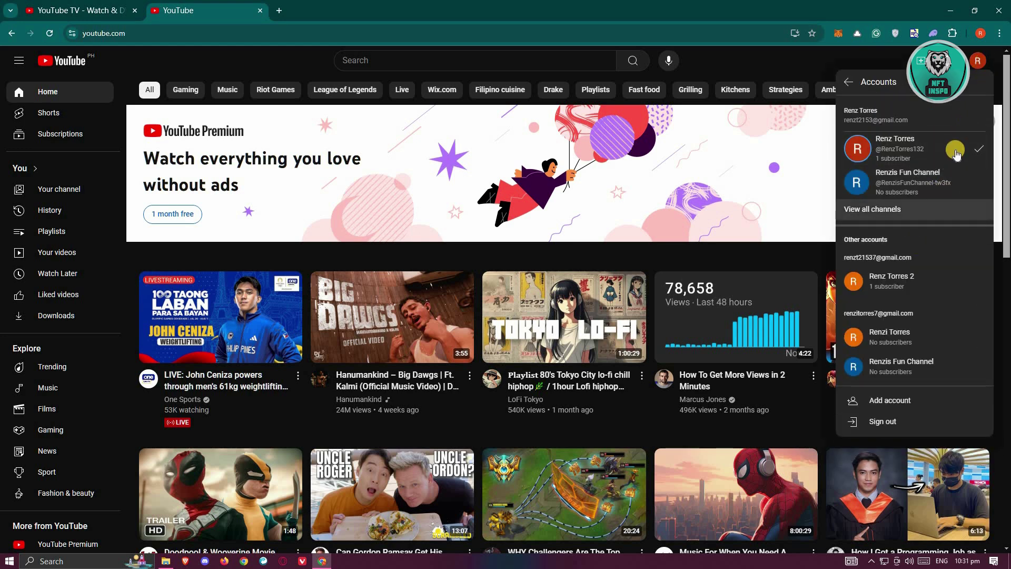